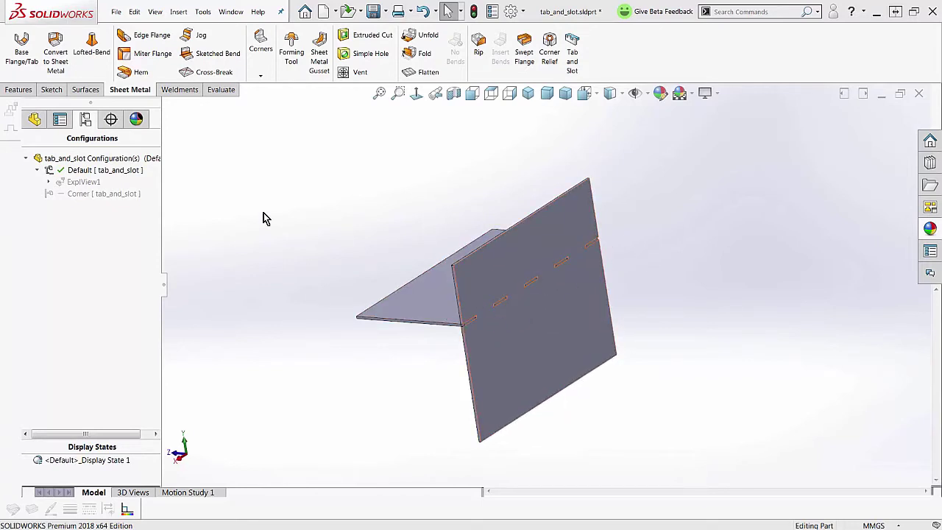
- Explode the part to inspect the step separating the vertical plate, then collapse it again
double_click(83, 182)
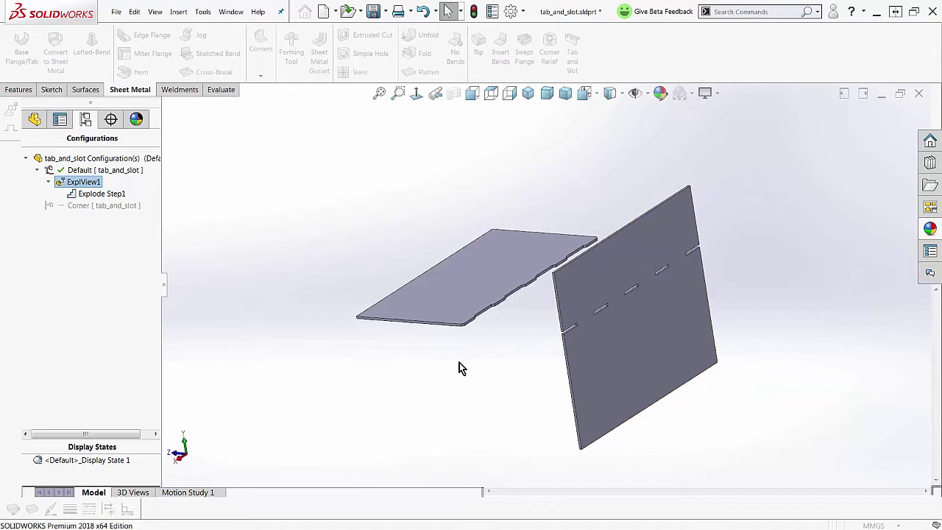
click(79, 193)
double_click(74, 182)
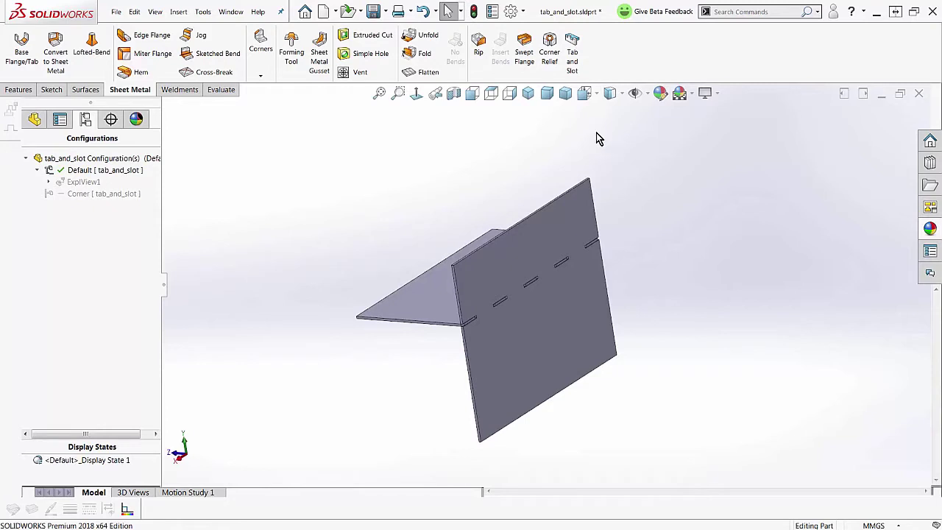
- Switch to the finger joints part, try its offset configuration, then return to Default
key(ctrl+Tab)
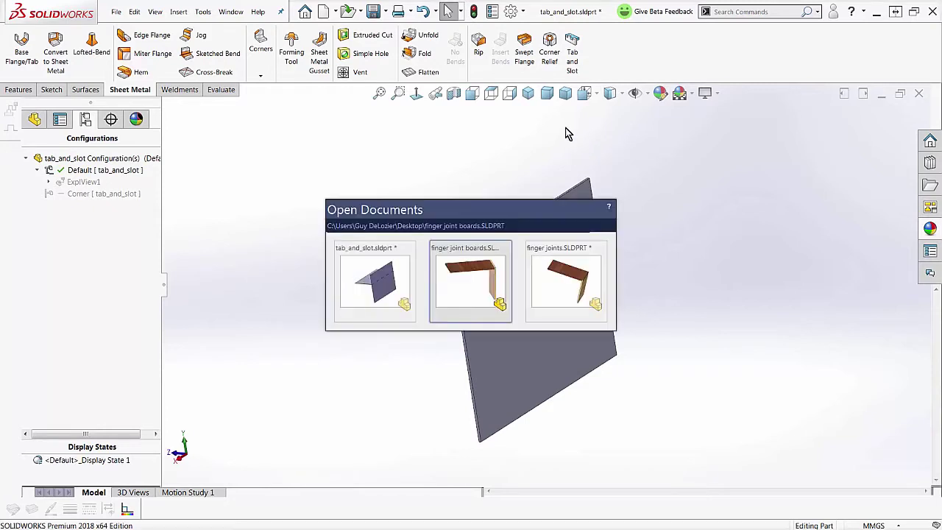
mouse_move(470, 277)
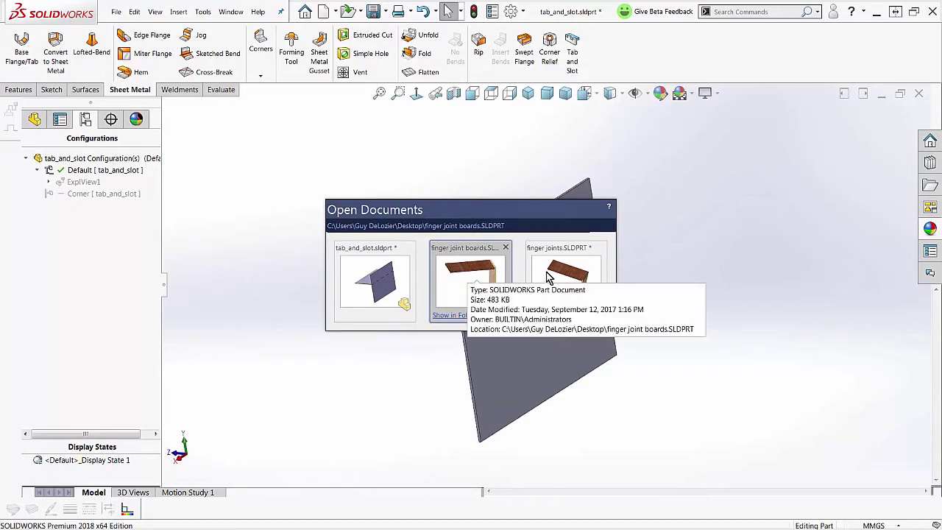
click(570, 272)
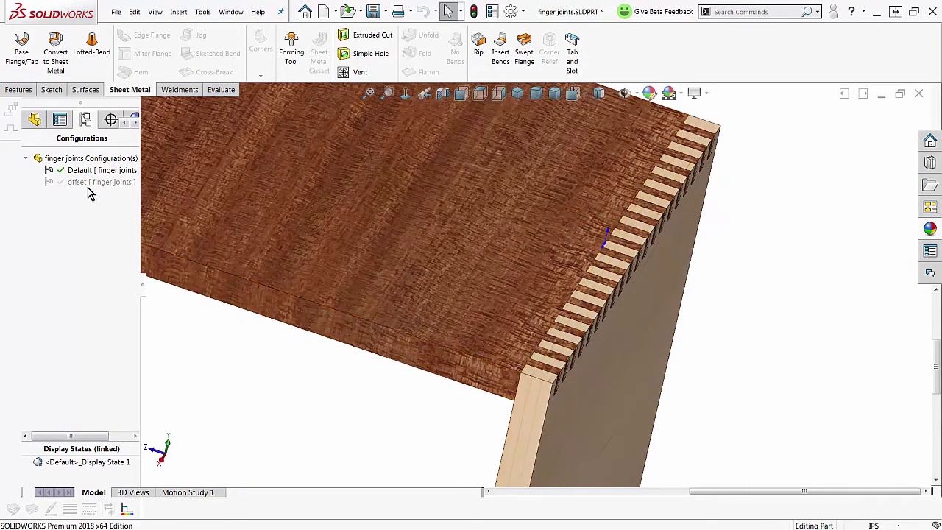
double_click(50, 182)
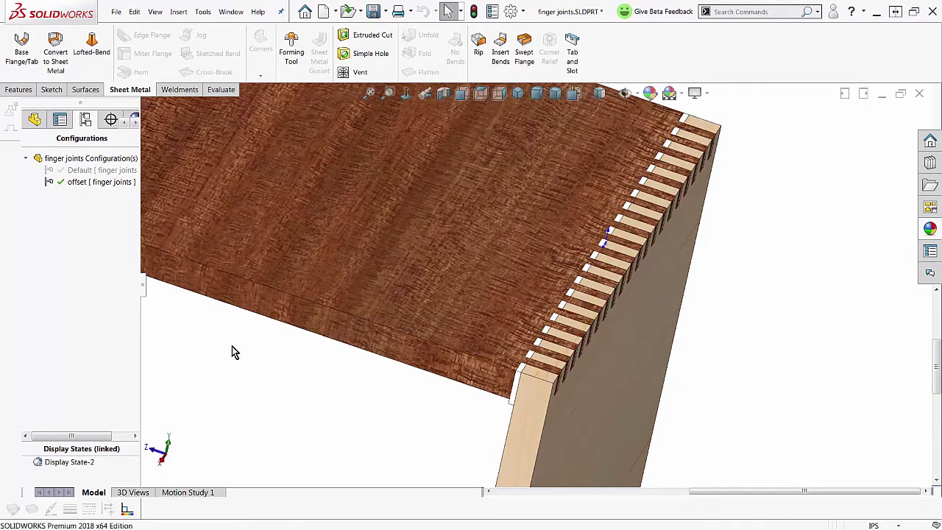
double_click(74, 171)
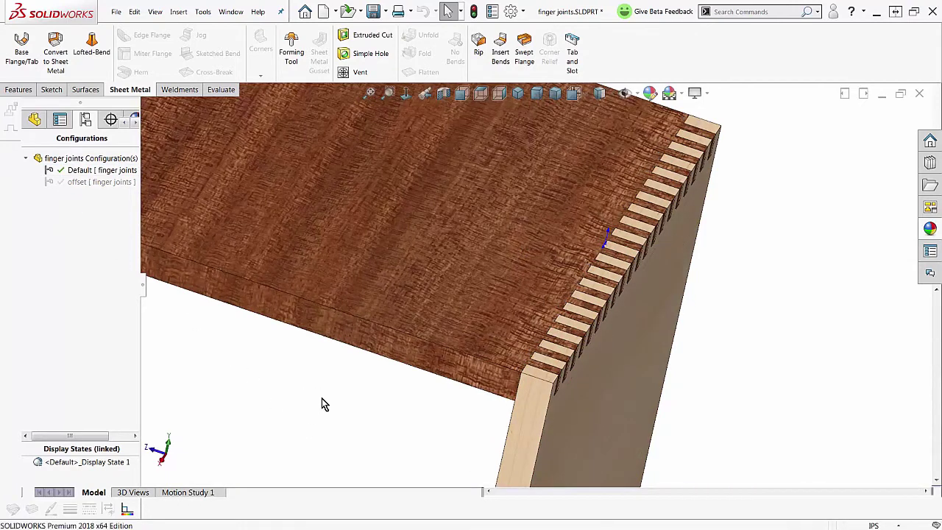
key(ctrl+Tab)
click(381, 287)
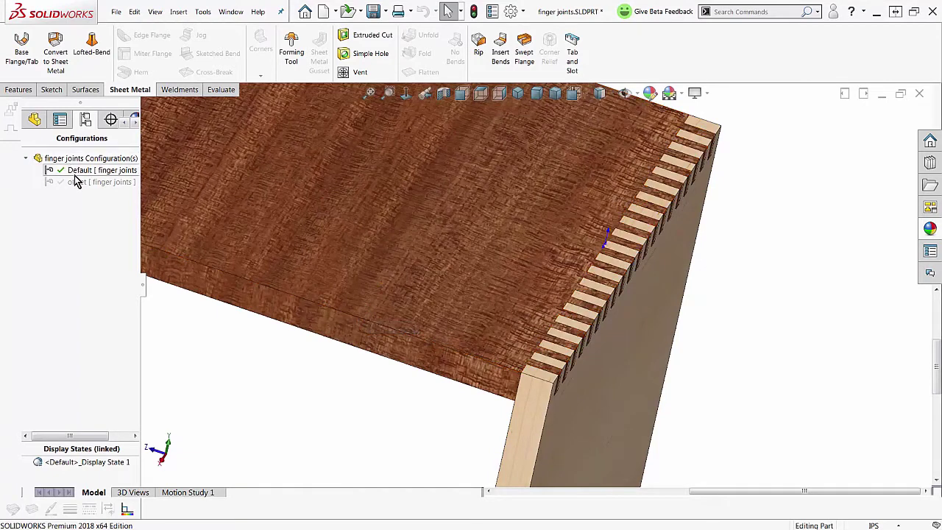
key(ctrl+Tab)
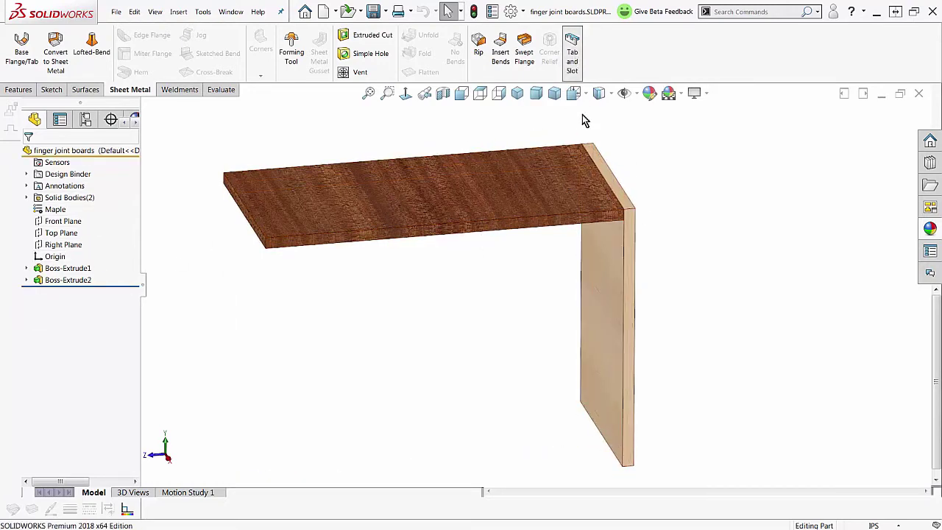
- Start a Tab and Slot feature, setting the tab instance count and a 0.250in tab length
click(571, 51)
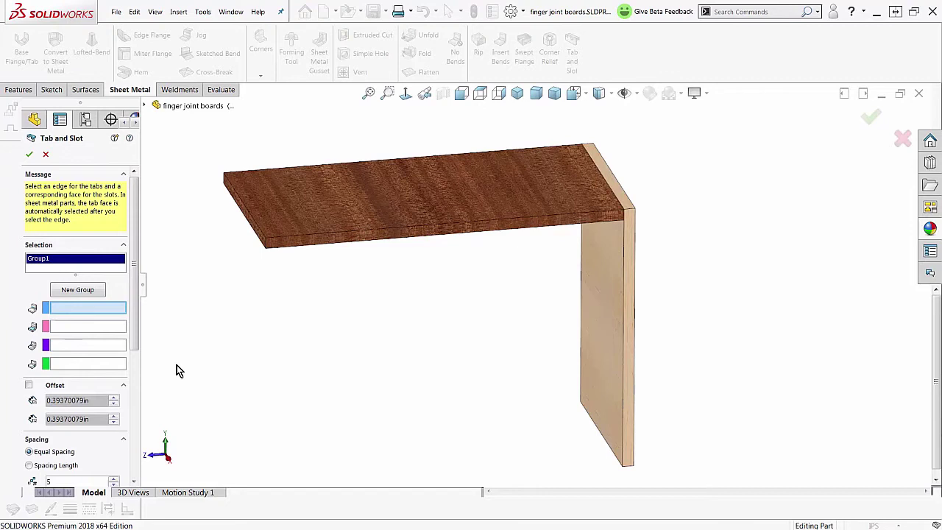
drag(136, 338, 131, 432)
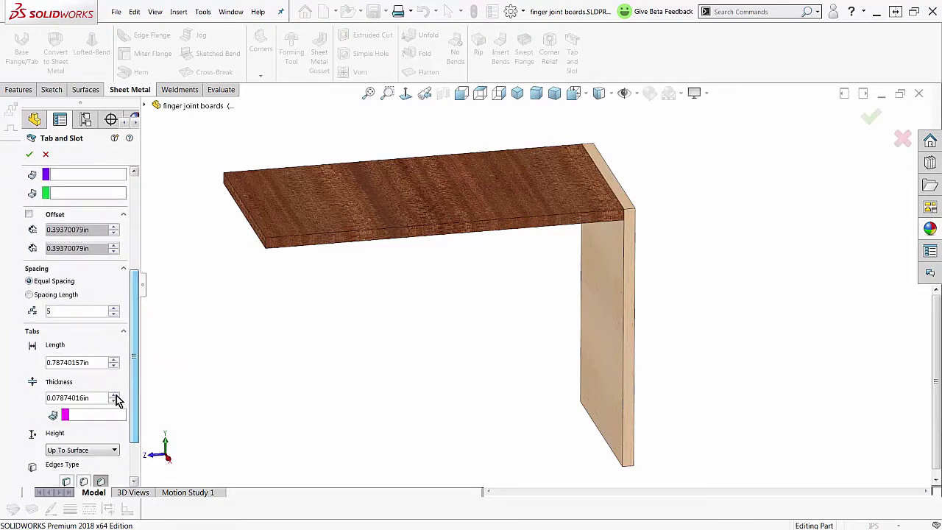
click(114, 309)
click(114, 308)
click(114, 309)
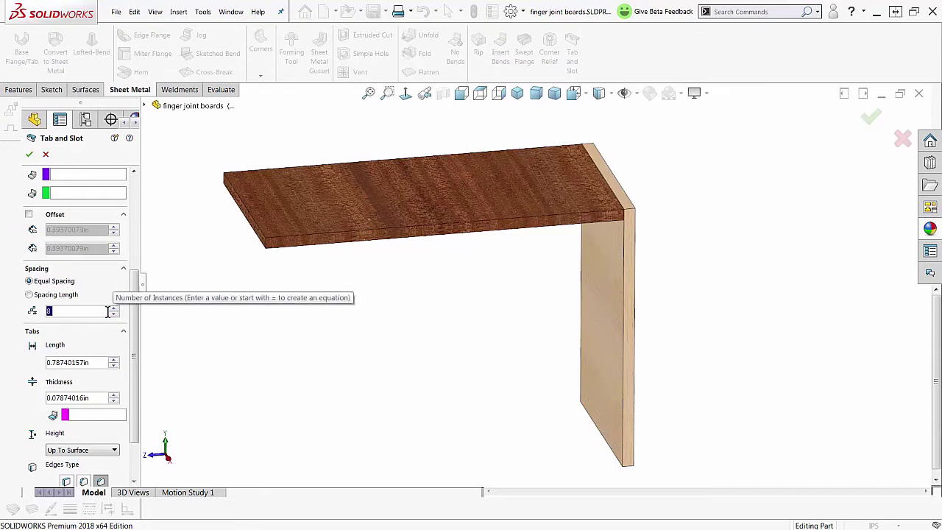
text(20)
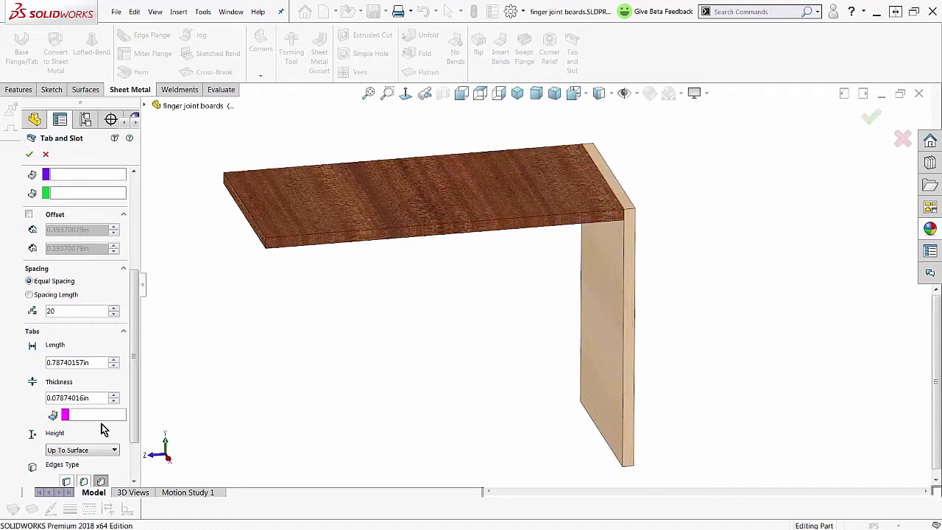
click(97, 360)
text(0.25)
key(Return)
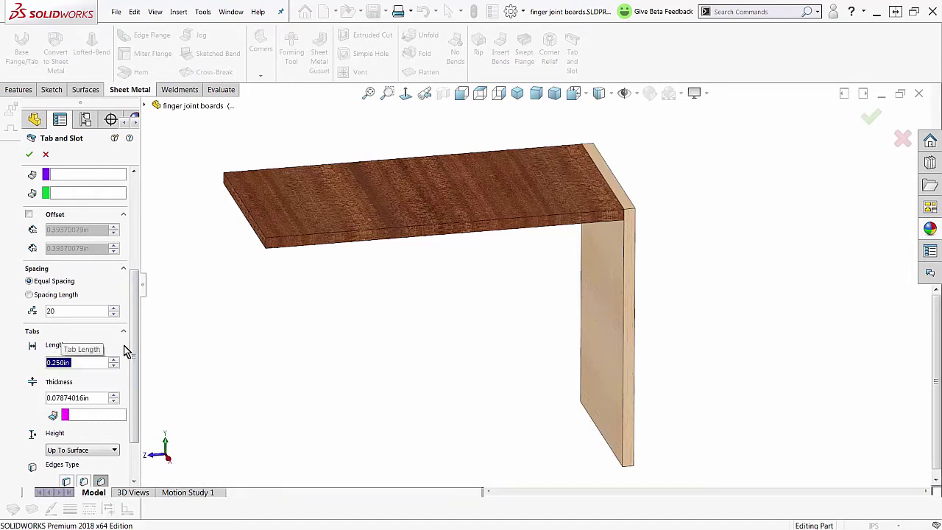
- Set tab thickness to 0.750in and a Blind tab height of 0.750in
click(91, 397)
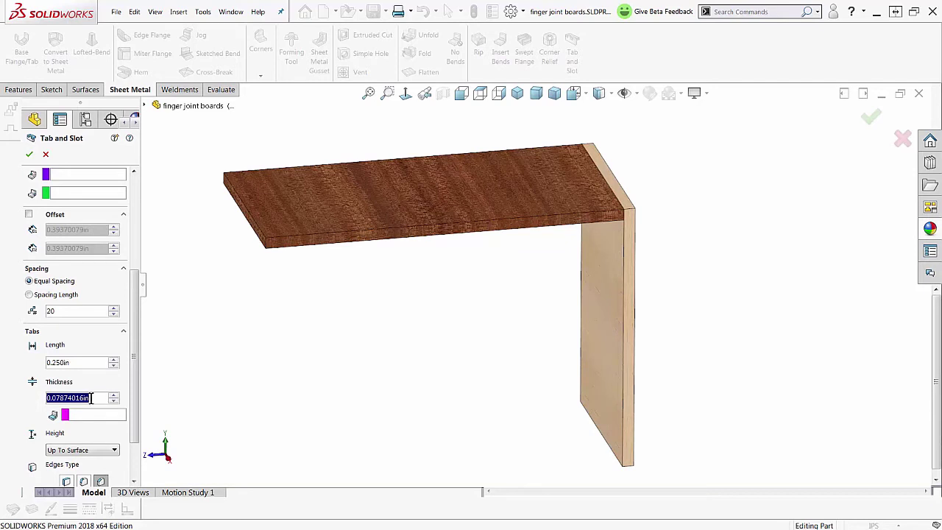
text(.75)
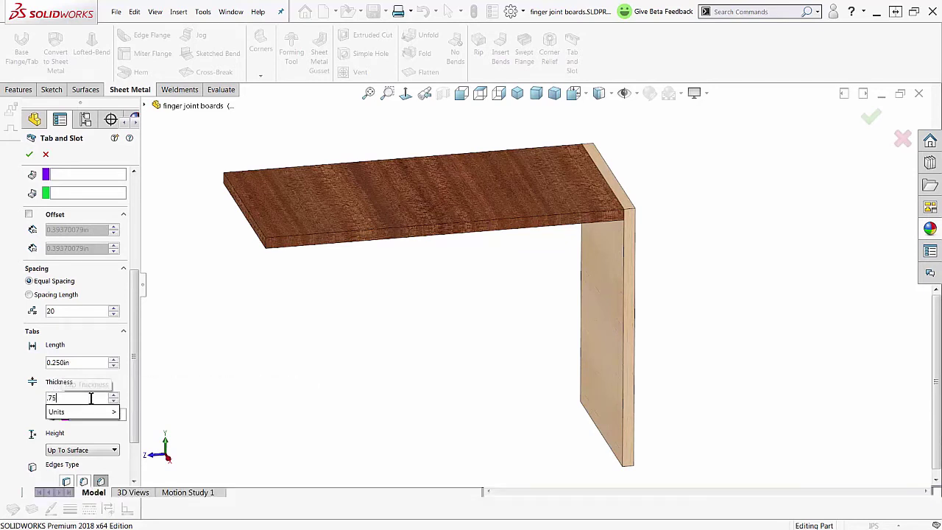
key(Return)
click(66, 451)
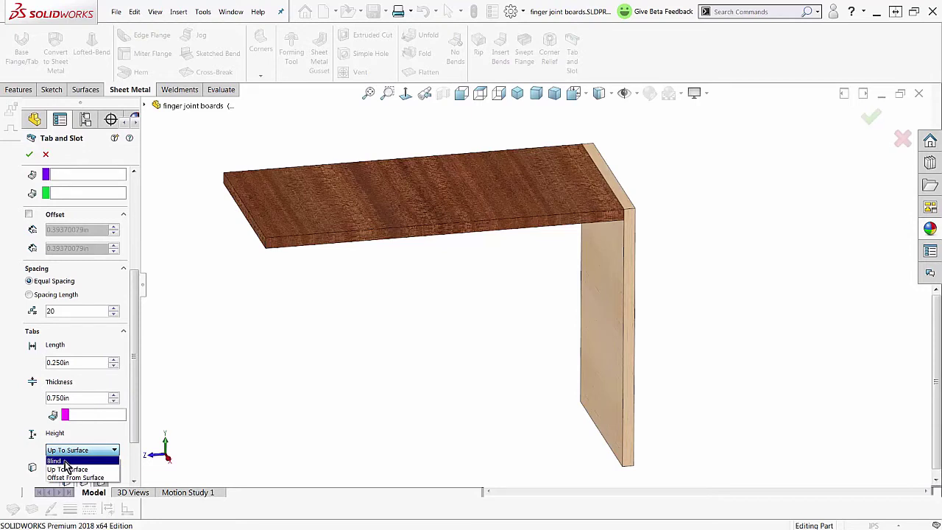
click(65, 461)
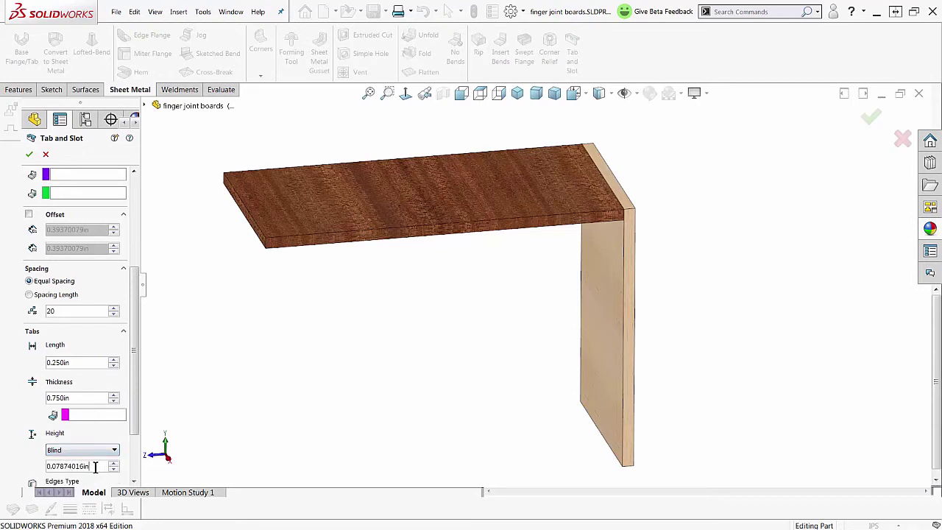
drag(95, 467, 20, 465)
text(0.75)
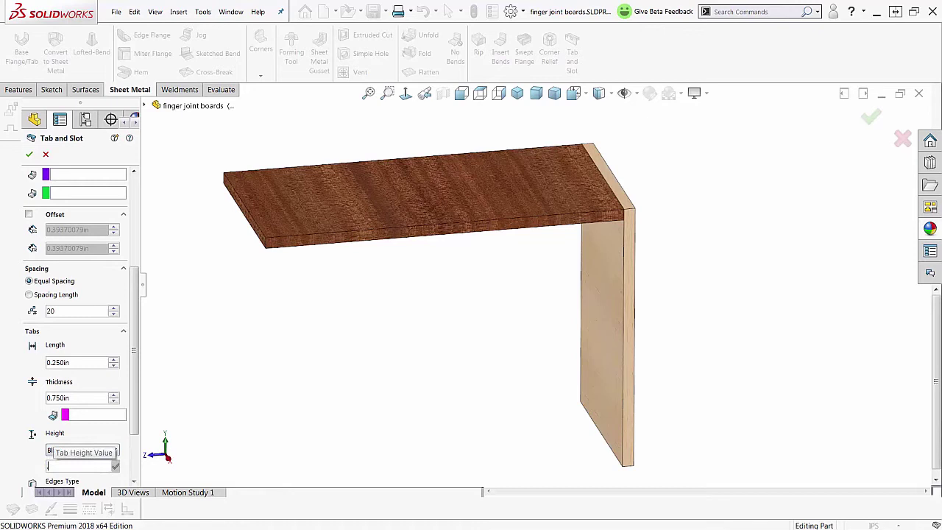
key(Return)
- Choose plain tab edges with no edge offset
scroll(70, 434, down, 3)
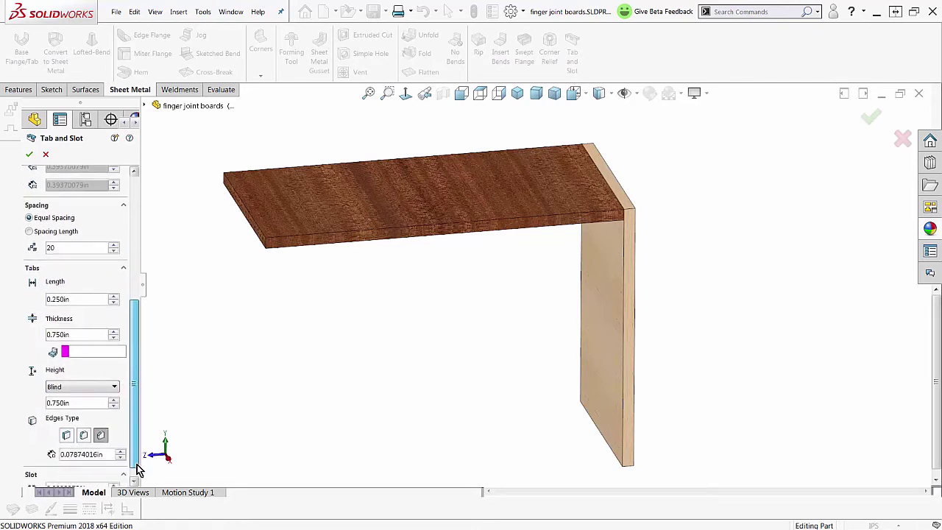
click(67, 426)
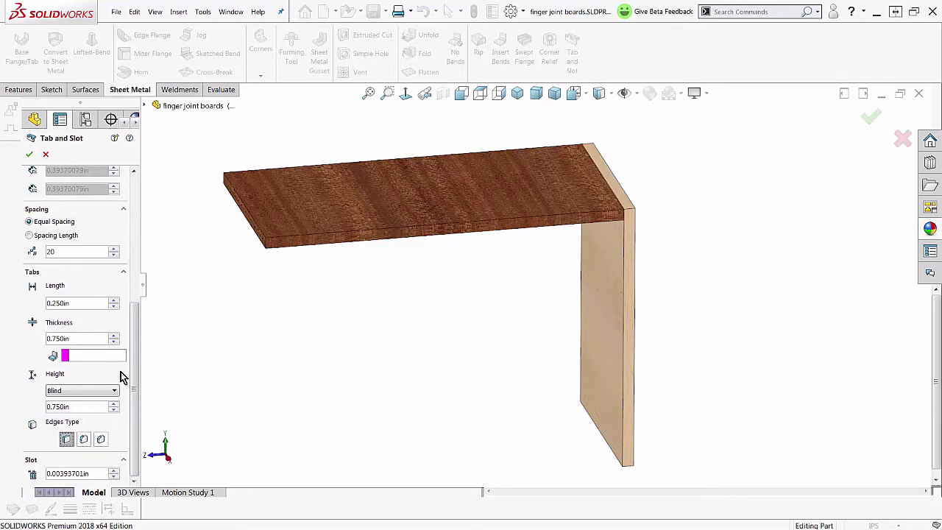
scroll(134, 357, up, 5)
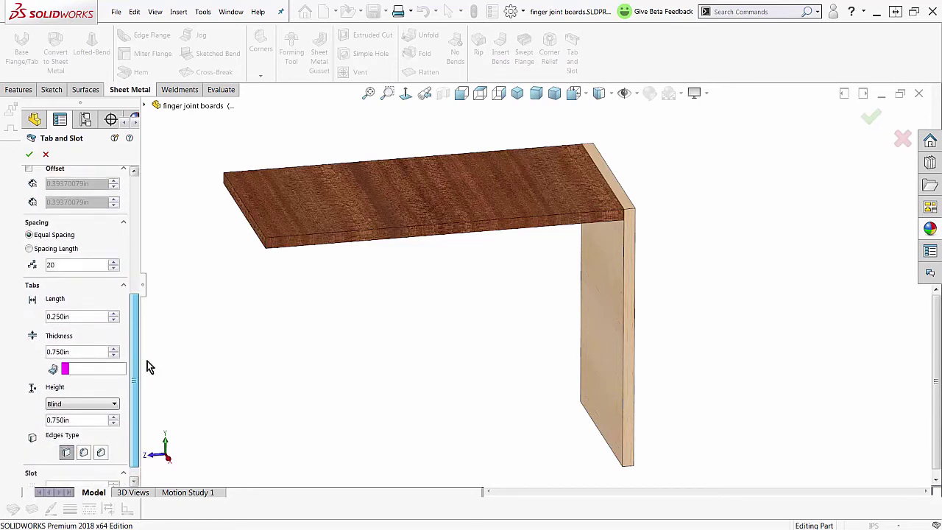
scroll(140, 263, up, 1)
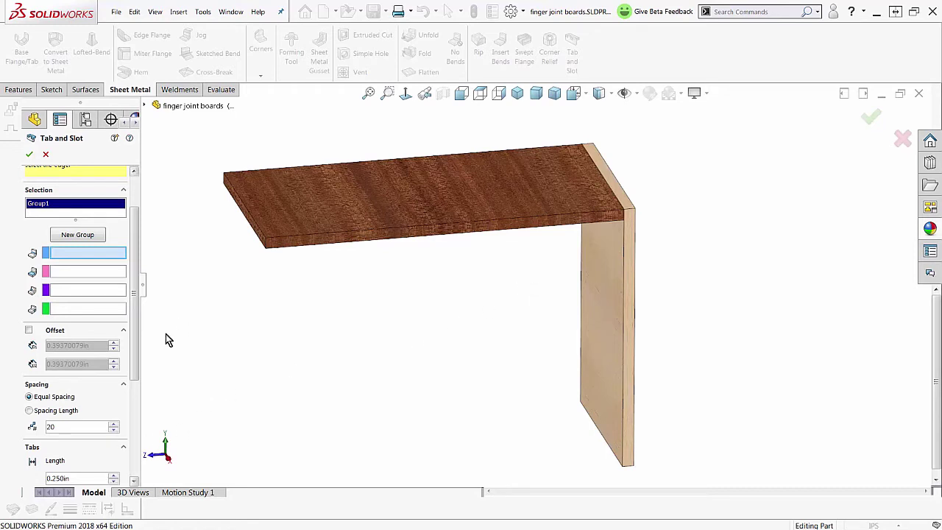
- Pick the top board's end edge as the Tab Edge and the upright board's face as the Slot Face
drag(135, 373, 99, 431)
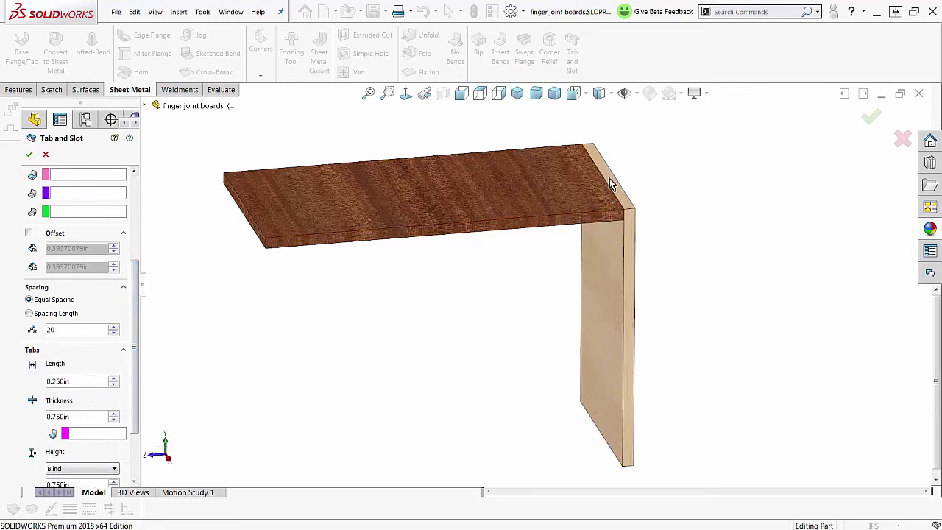
click(134, 172)
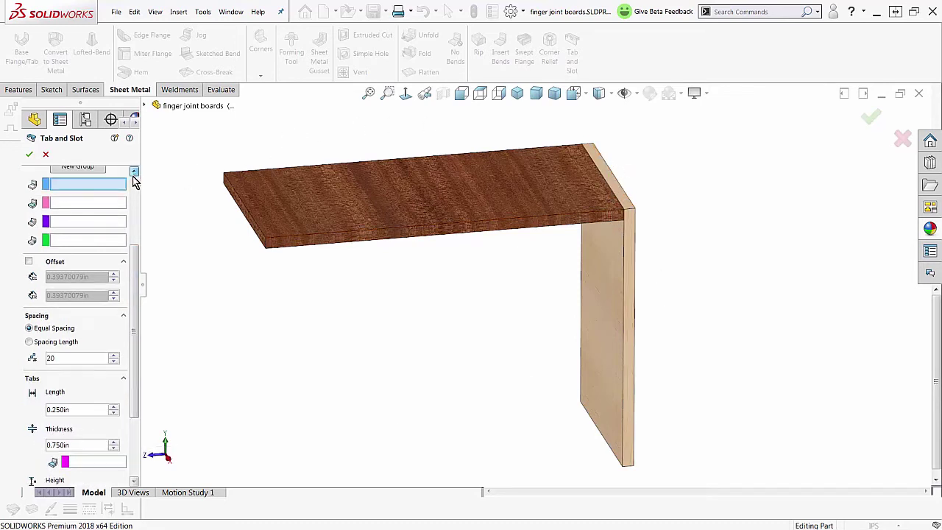
click(100, 192)
click(601, 176)
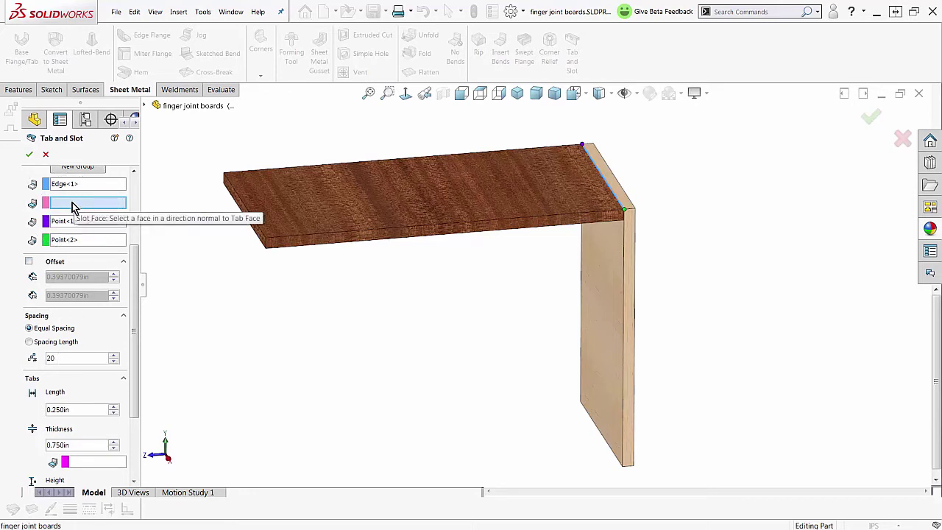
click(602, 284)
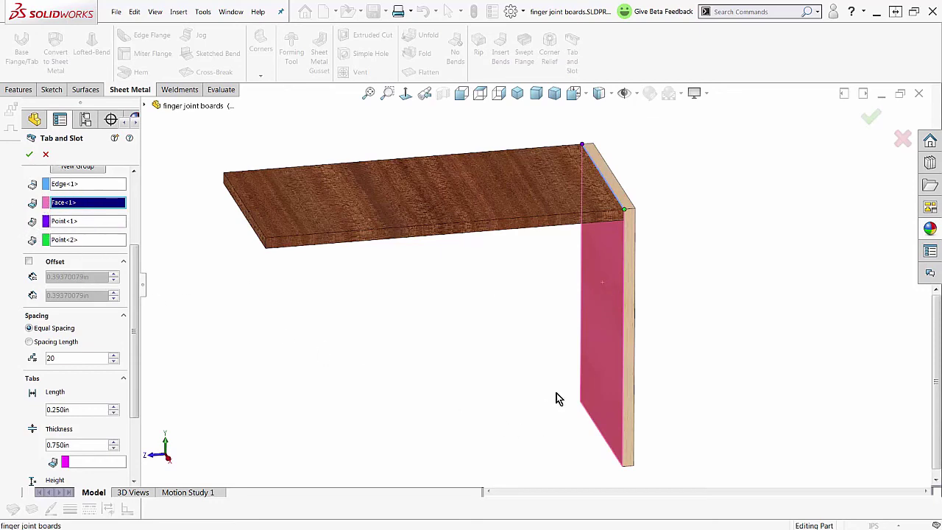
middle_drag(556, 398, 471, 401)
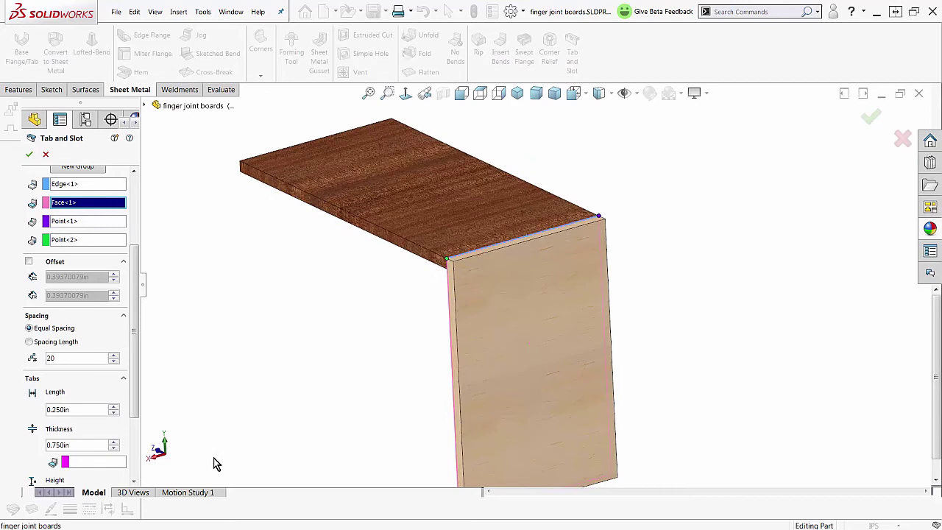
scroll(135, 406, down, 1)
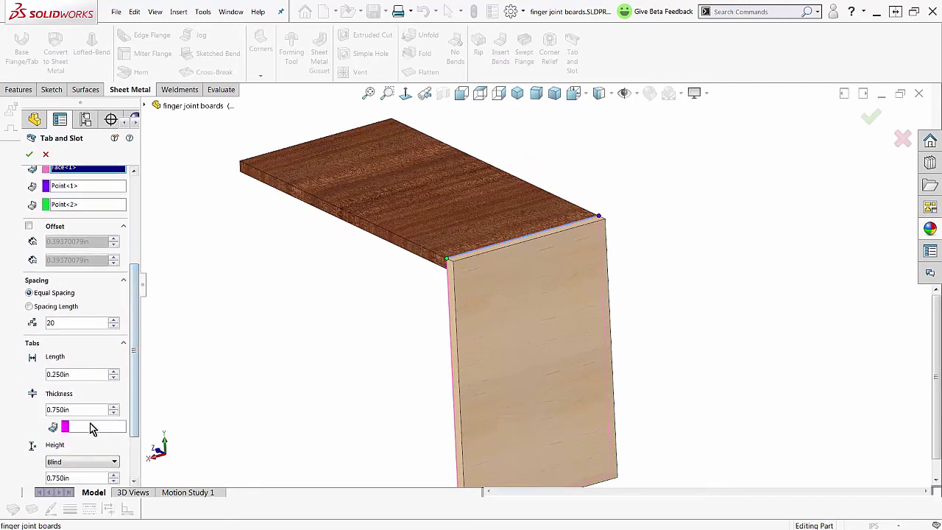
click(103, 429)
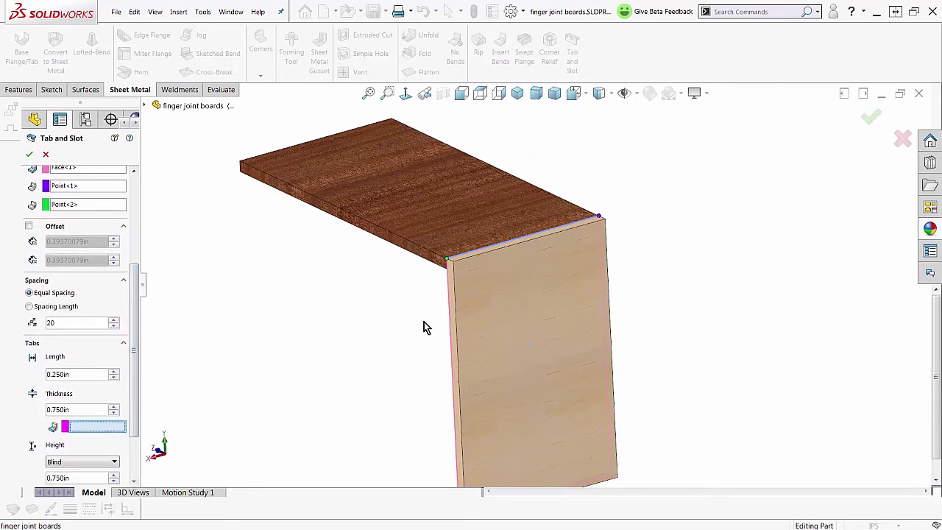
- Use Select Other to pick the hidden top-board end face as the tab thickness reference
scroll(493, 261, down, 5)
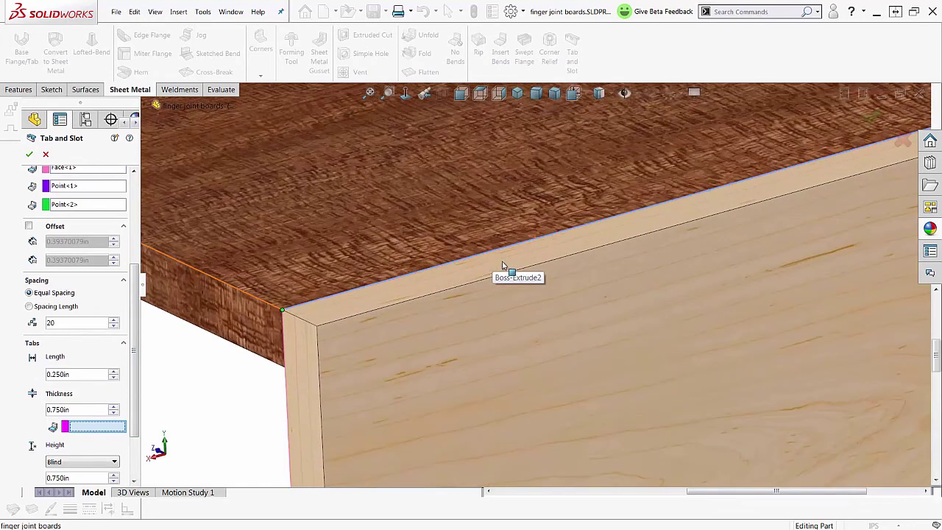
right_click(514, 260)
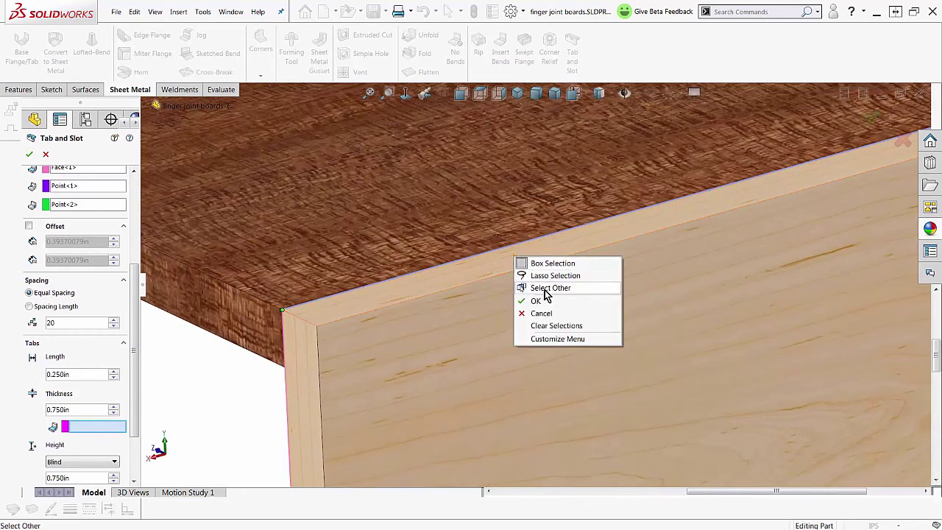
click(548, 287)
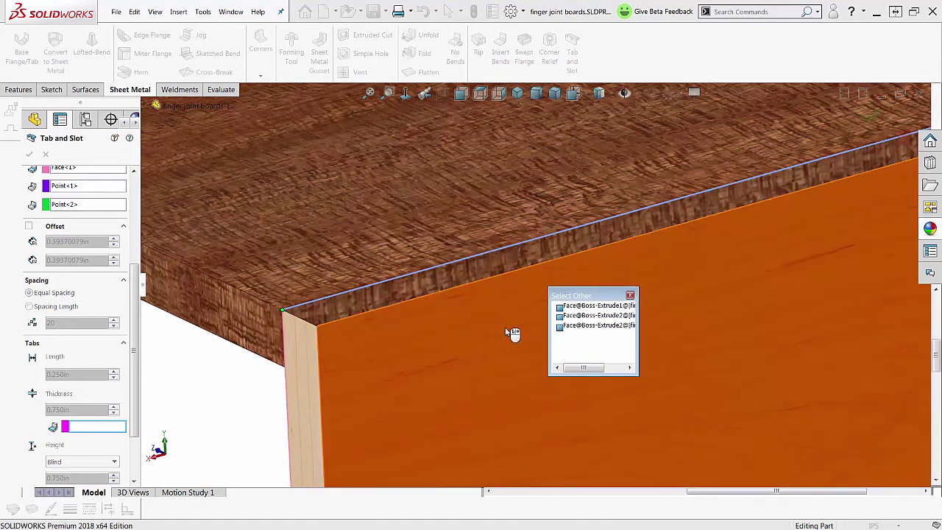
click(559, 316)
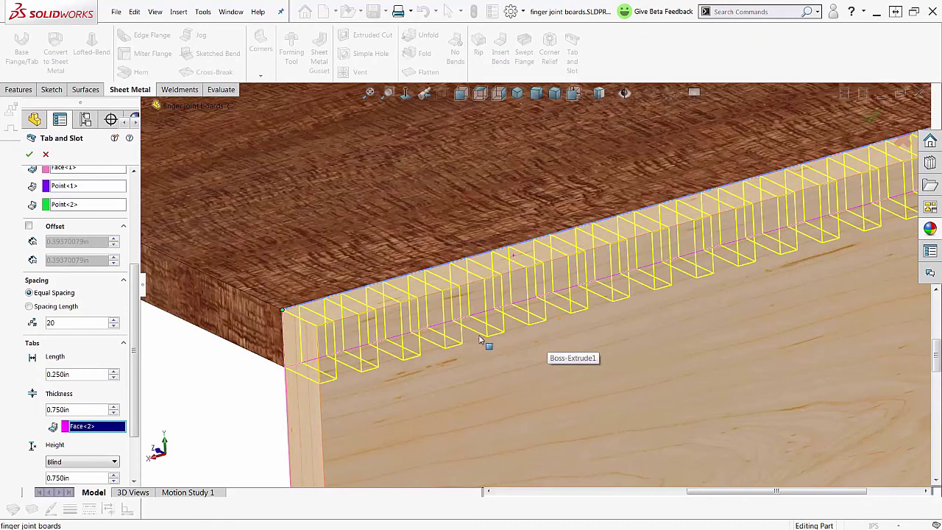
scroll(479, 339, up, 5)
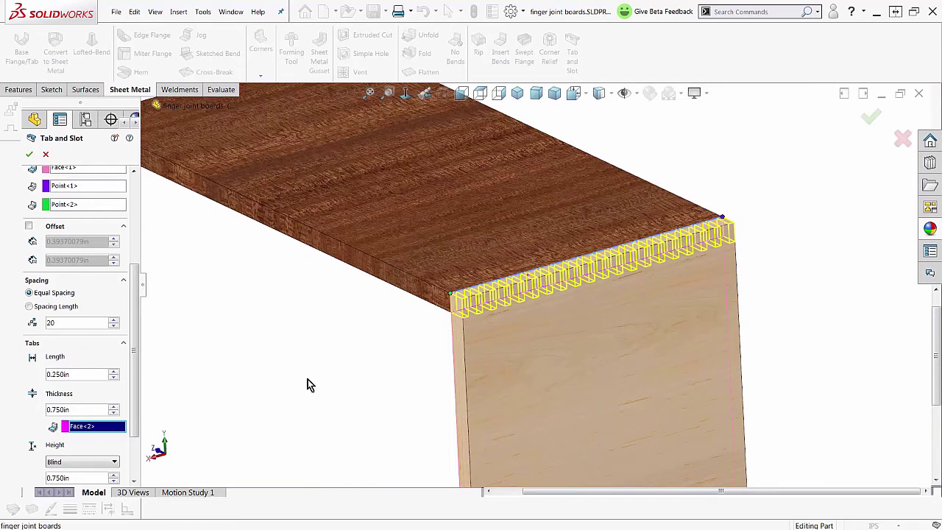
click(134, 185)
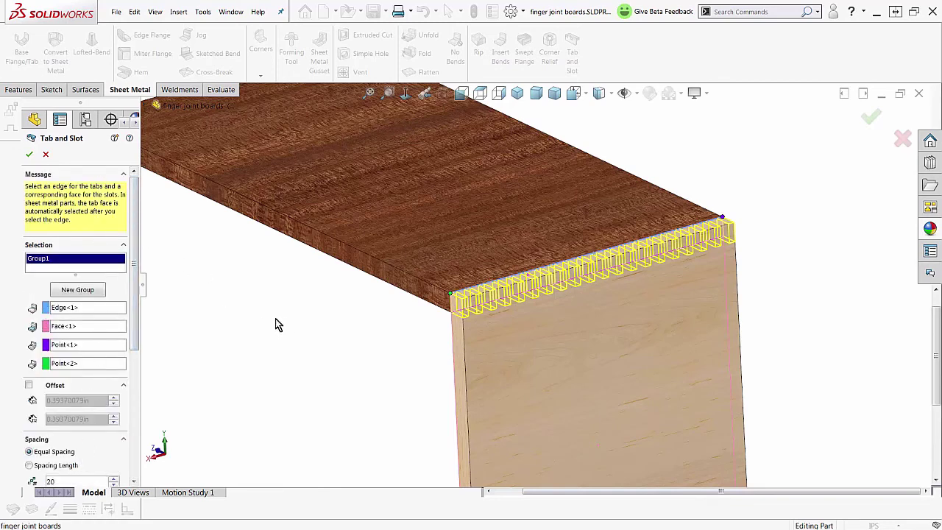
- Accept the Tab and Slot feature to add Tab1 and Slot1, and zoom out on both boards
click(29, 154)
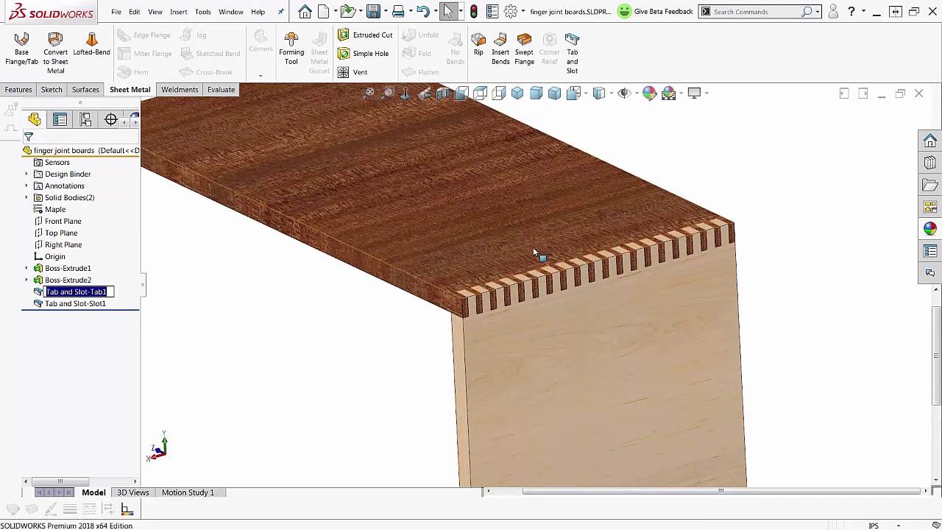
scroll(652, 147, up, 3)
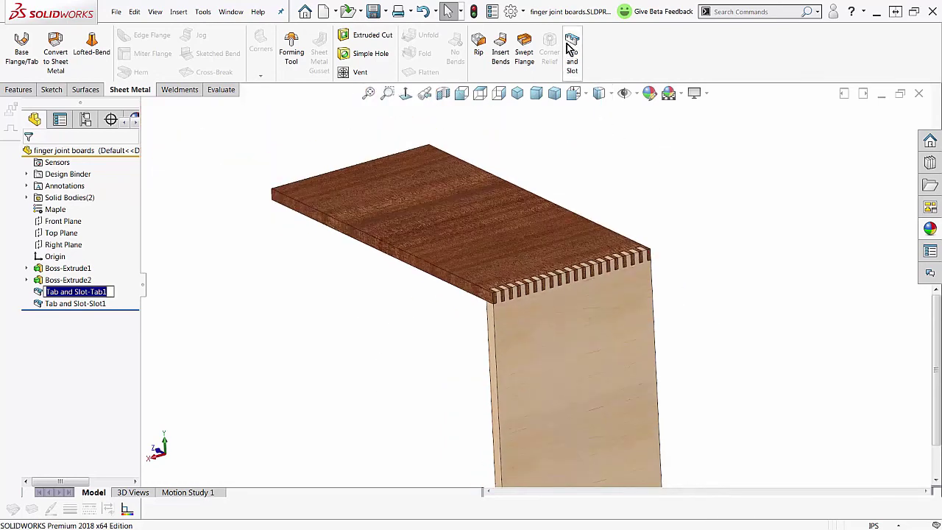